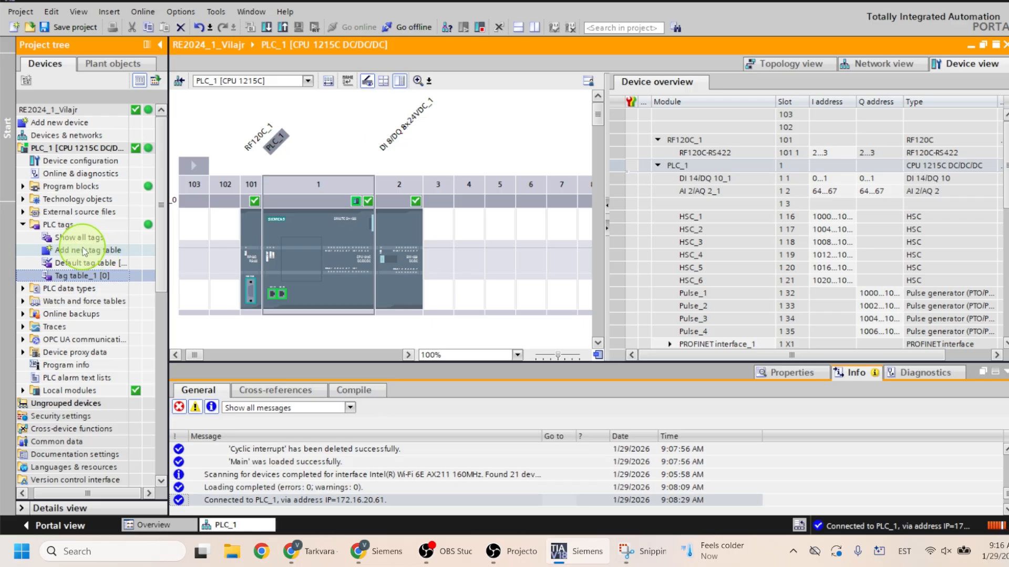
# Open Tag table_1 from the PLC tags and add a tag named I_0.0.
pyautogui.click(118, 277)
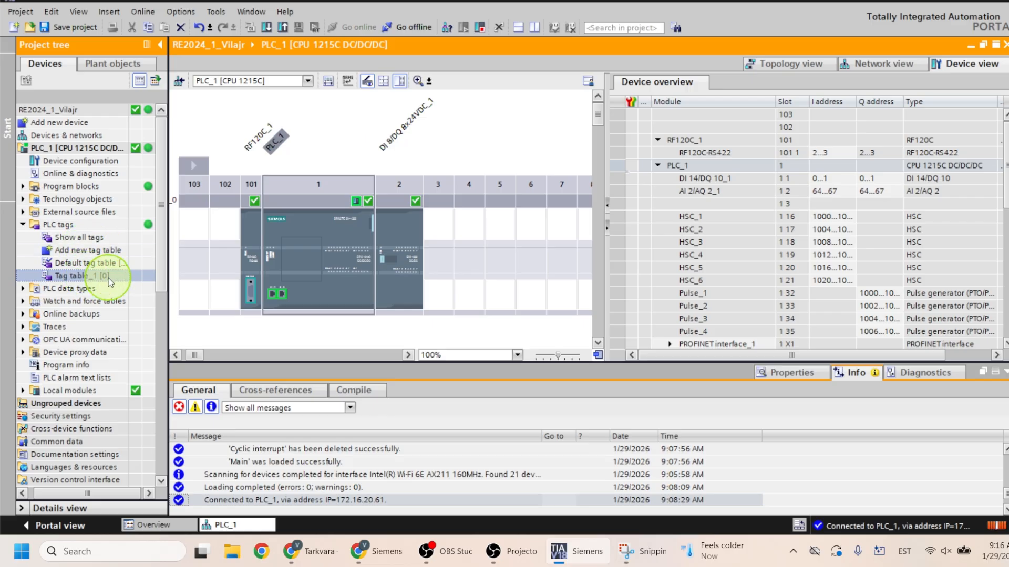
pyautogui.click(90, 286)
pyautogui.click(93, 276)
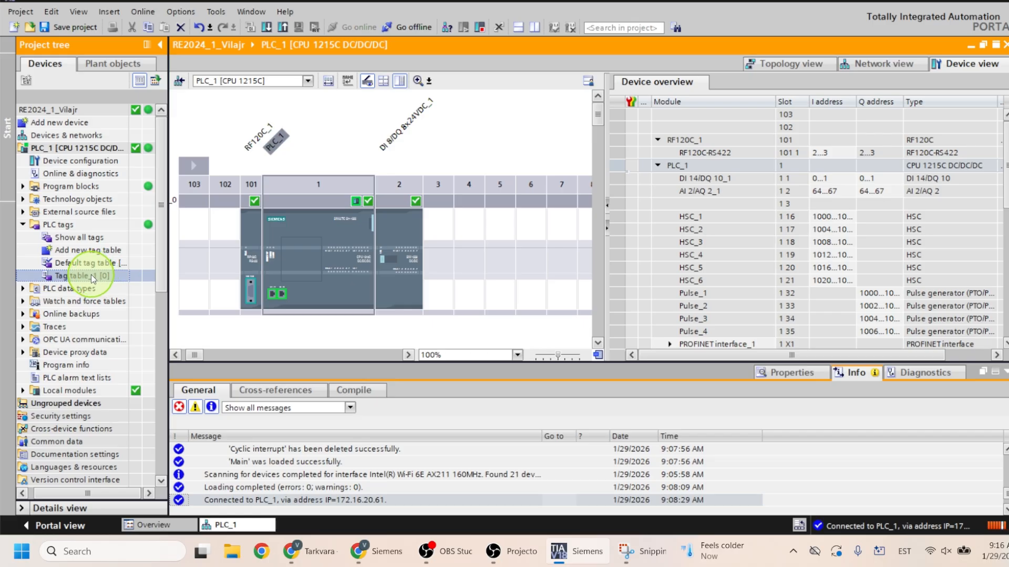
pyautogui.doubleClick(90, 276)
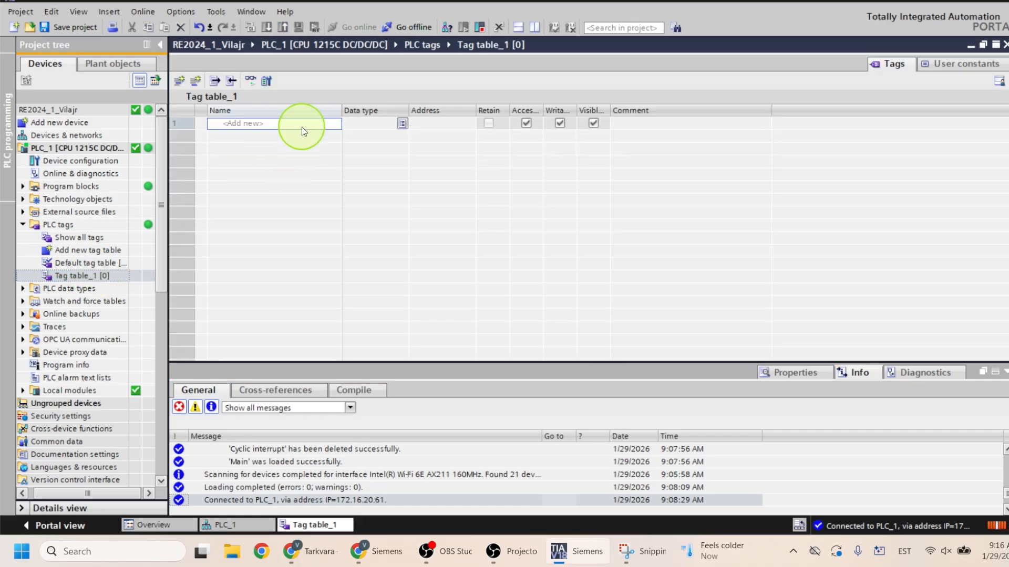
pyautogui.click(301, 124)
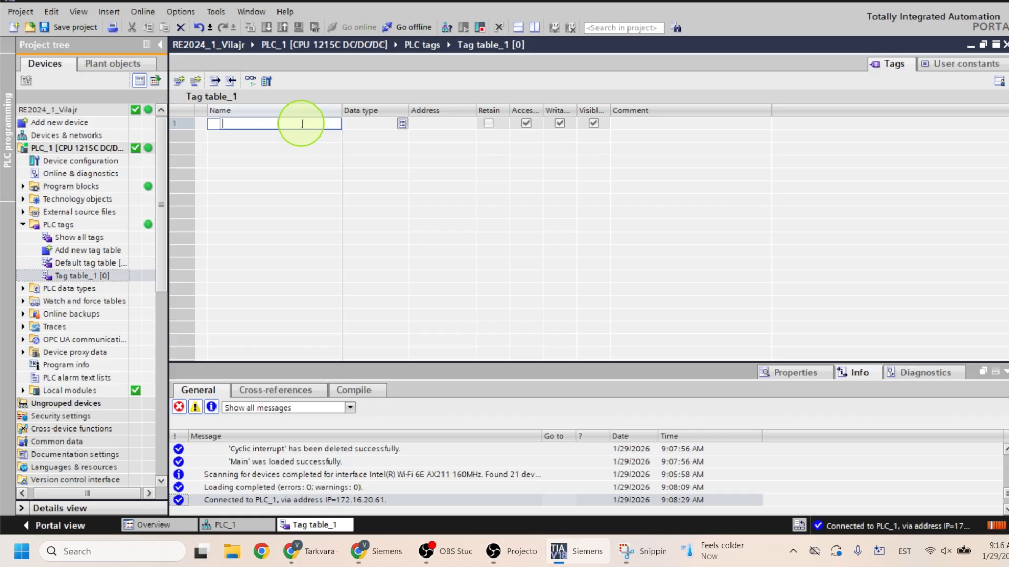
pyautogui.write('I_0.0')
pyautogui.press('Return')
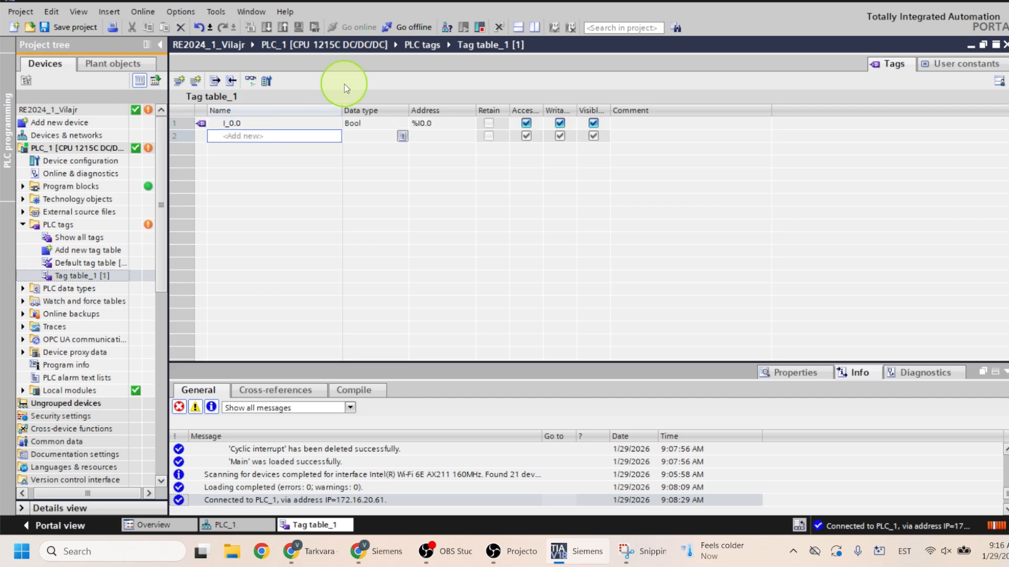
# Extend the I_0.0 tag down the table to create consecutive input tags I_0.1 through I_0.7.
pyautogui.click(297, 124)
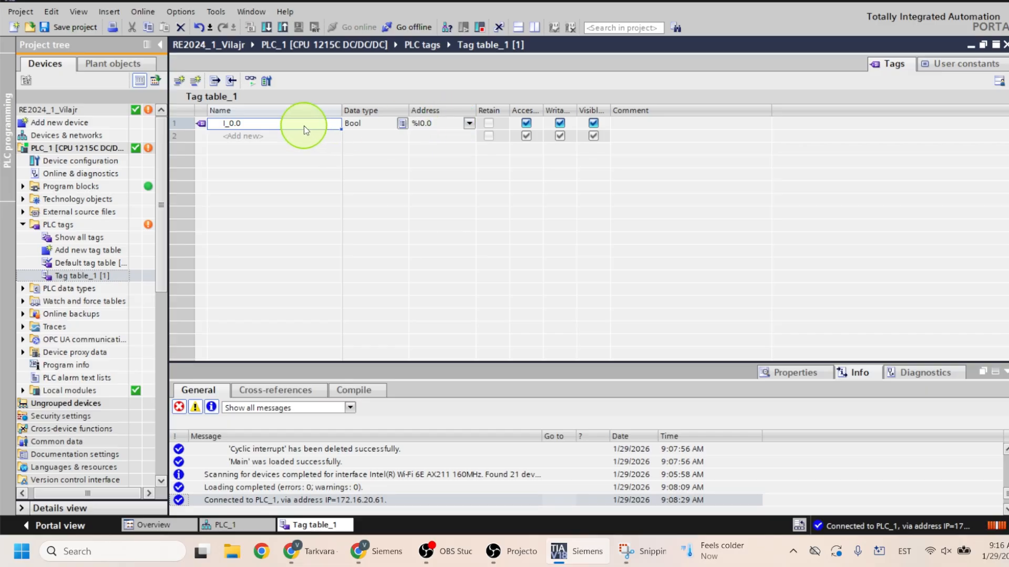
pyautogui.click(318, 125)
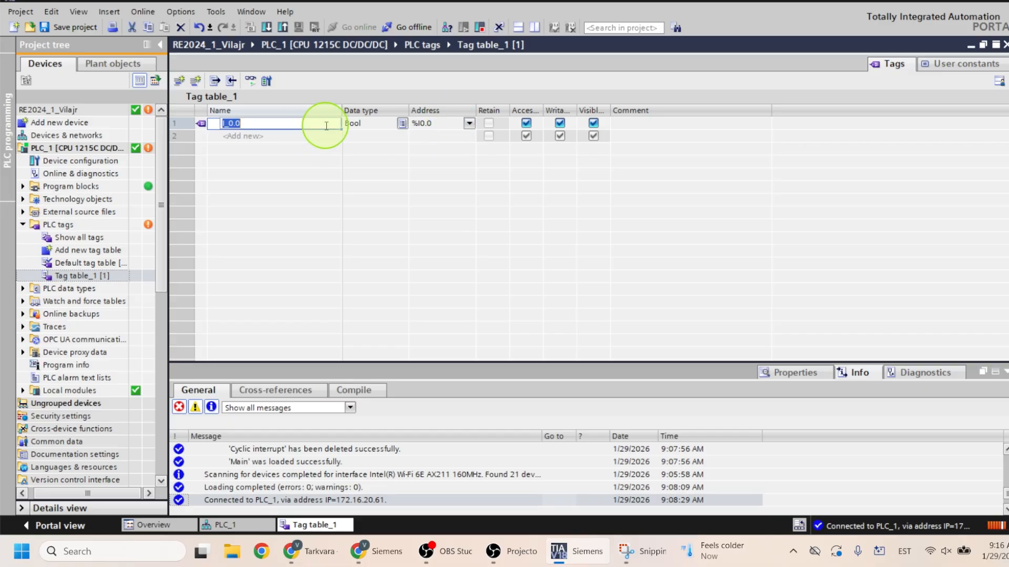
pyautogui.click(319, 147)
pyautogui.click(321, 126)
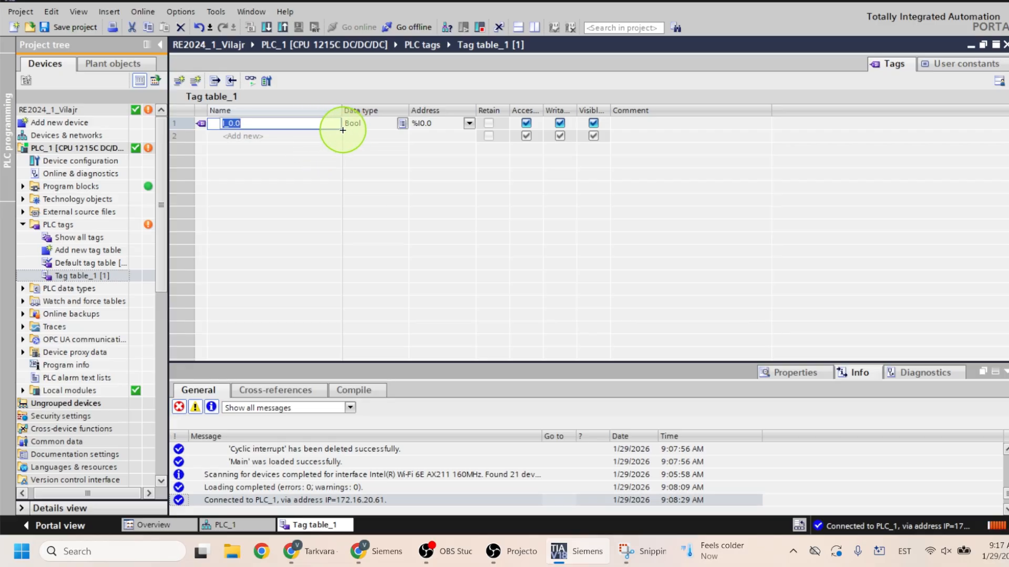
pyautogui.moveTo(343, 129); pyautogui.dragTo(334, 209)
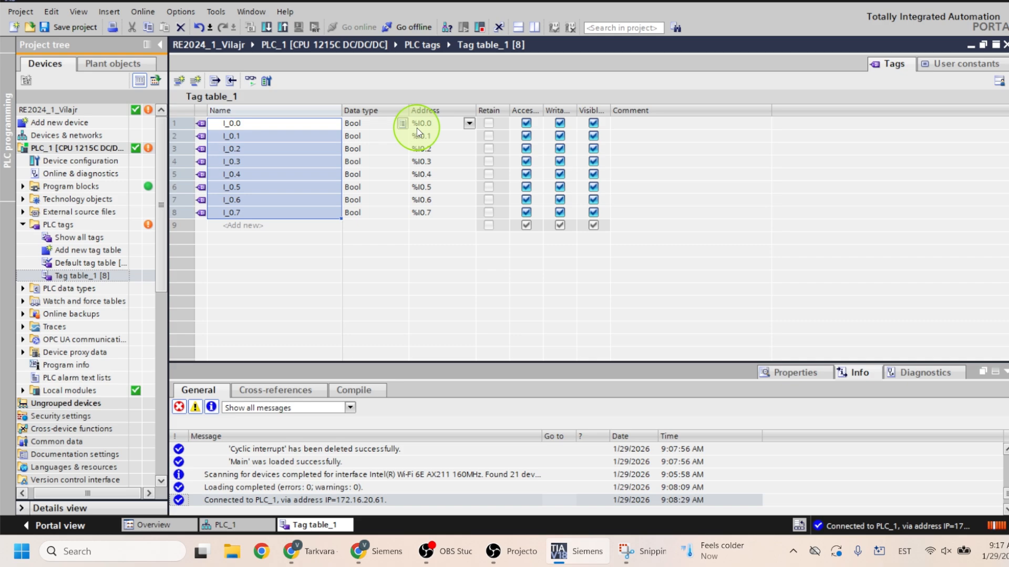
# Add a tag named I_1.0 below I_0.7 and extend it down the table to create I_1.1 through I_1.5.
pyautogui.click(265, 229)
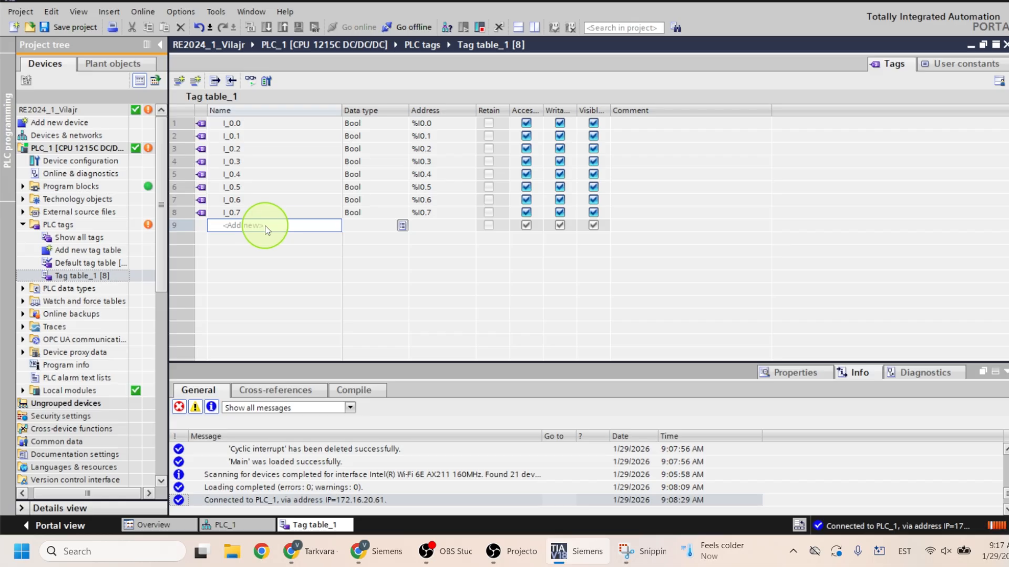
pyautogui.click(266, 225)
pyautogui.write('I')
pyautogui.press('BackSpace')
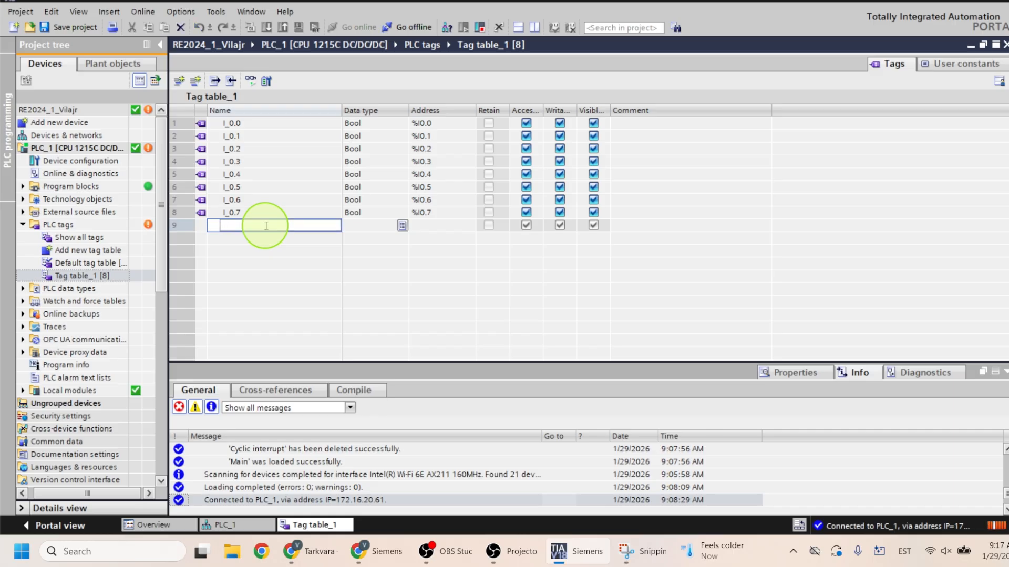
pyautogui.write('I_1.0')
pyautogui.press('Return')
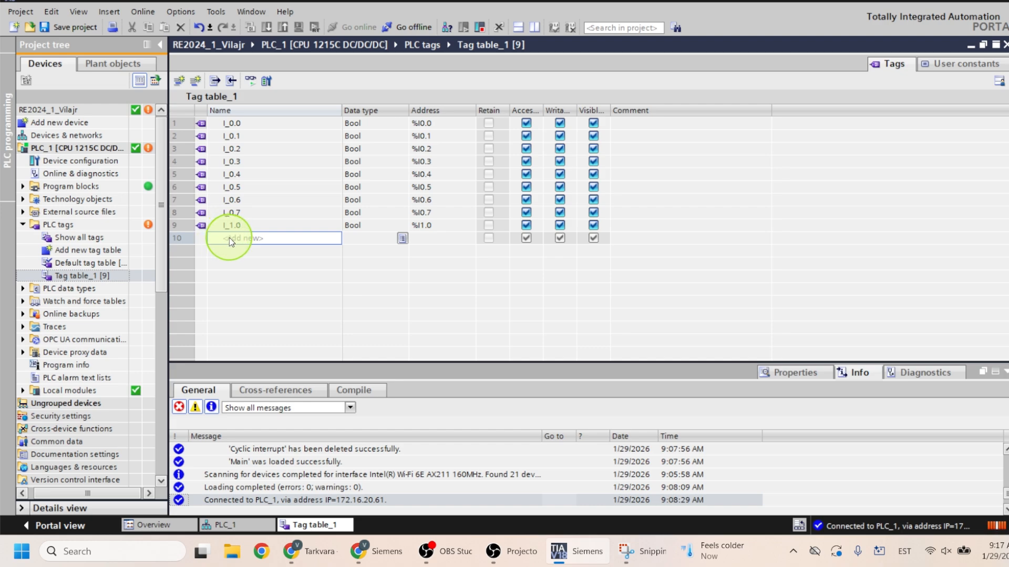
pyautogui.click(254, 223)
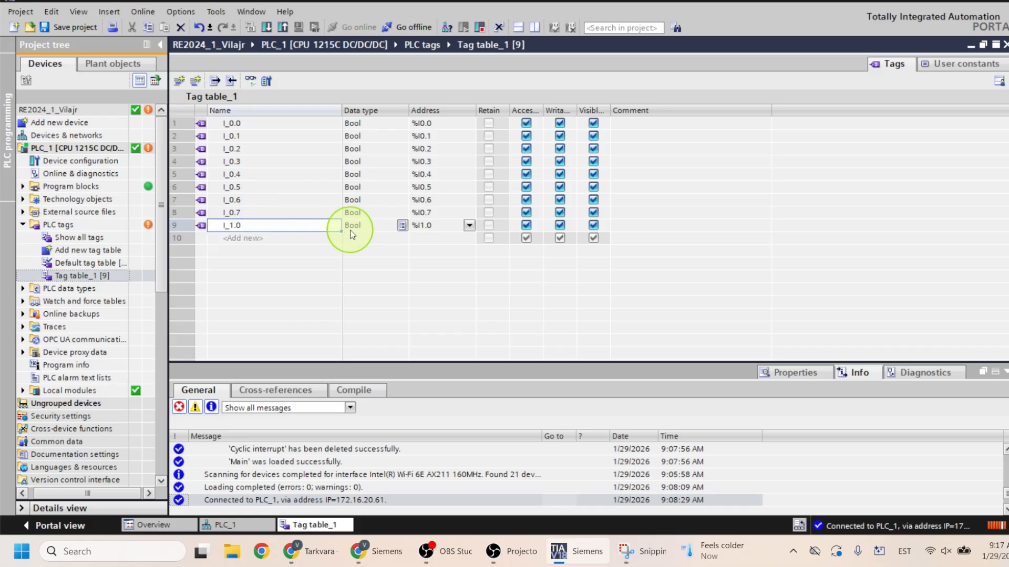
pyautogui.moveTo(341, 232); pyautogui.dragTo(335, 285)
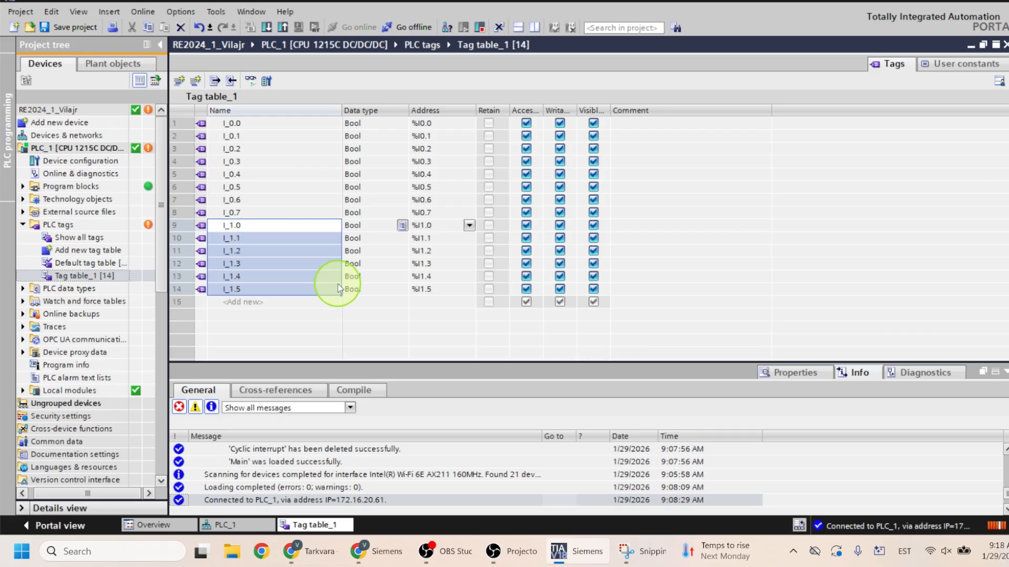
# Add a tag named Q_0.0 below I_1.5, keeping the Bool data type.
pyautogui.click(258, 302)
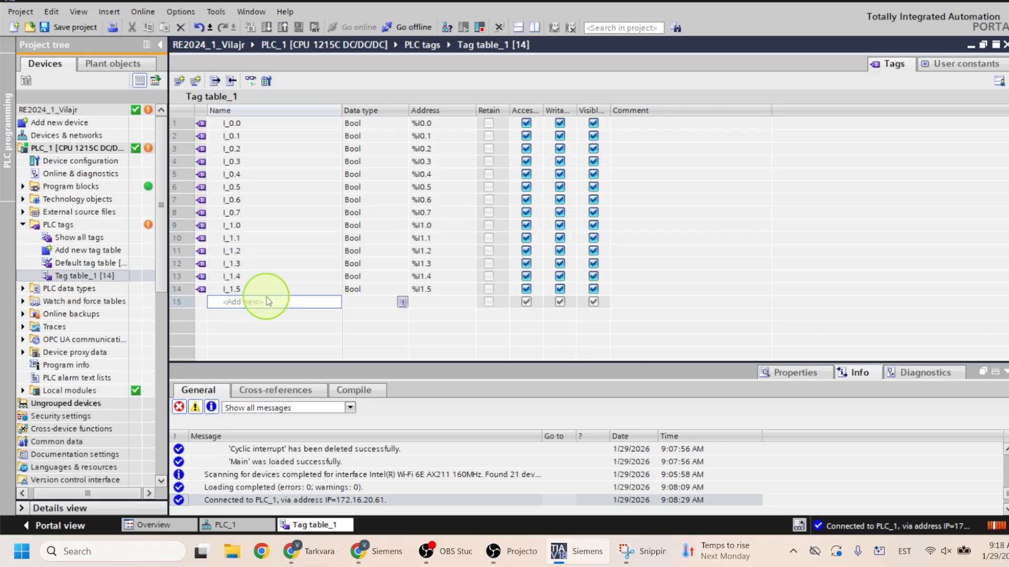
pyautogui.write('I')
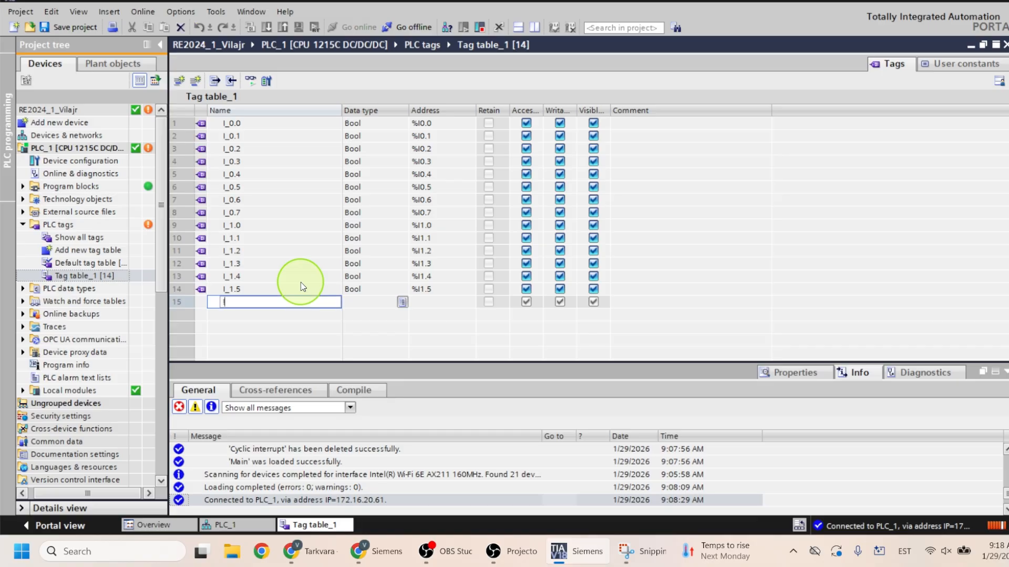
pyautogui.write('Q_0.0')
pyautogui.press('Return')
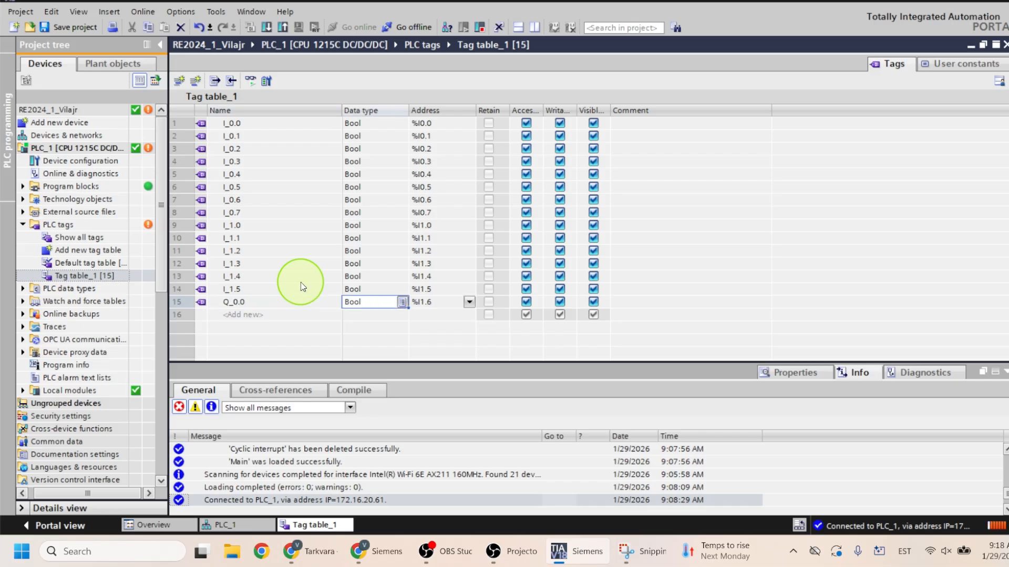
pyautogui.press('Tab')
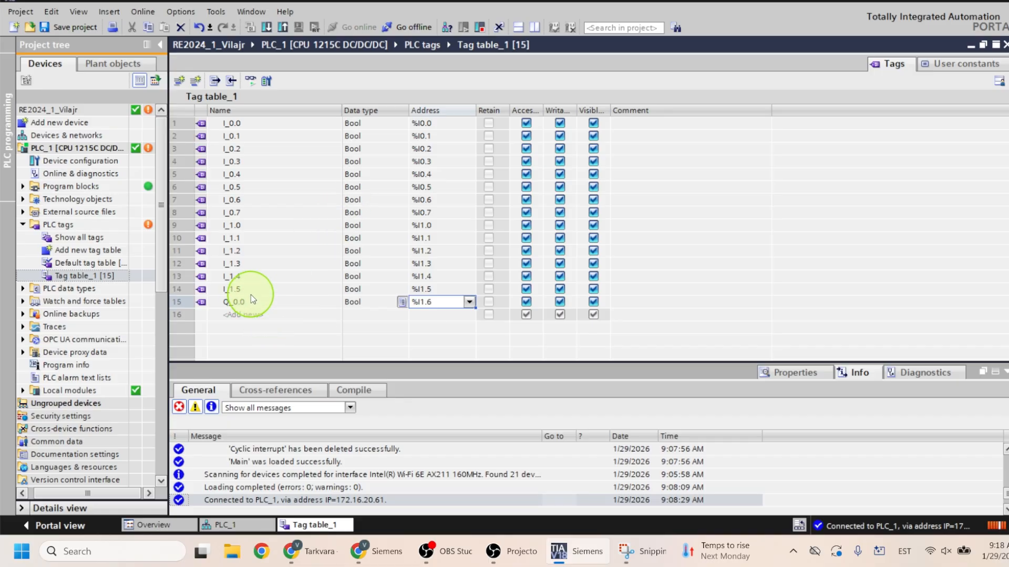
# Set the address of the Q_0.0 tag to %Q0.0.
pyautogui.click(450, 303)
pyautogui.click(450, 303)
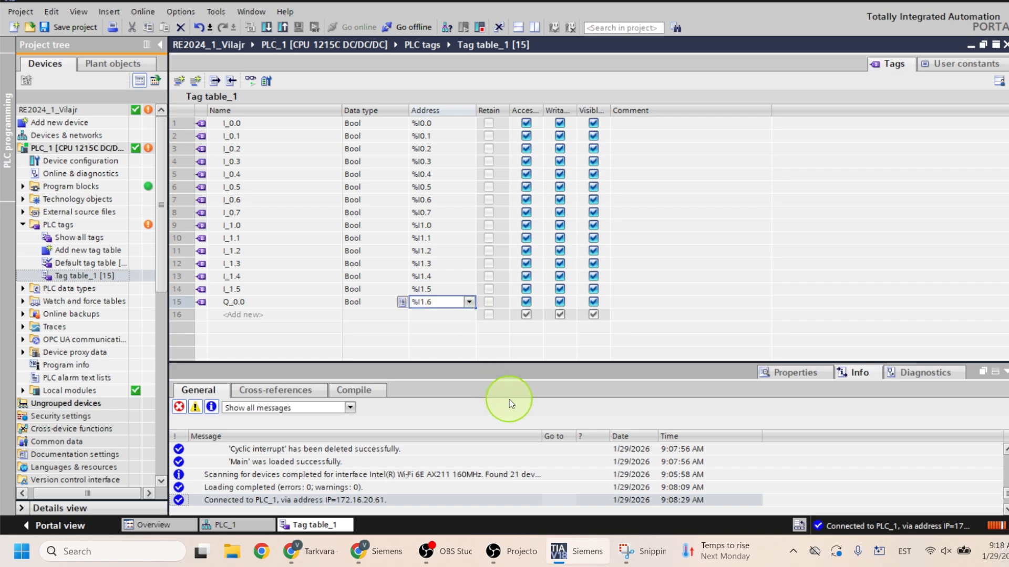
pyautogui.press('BackSpace')
pyautogui.press('BackSpace')
pyautogui.press('BackSpace')
pyautogui.press('BackSpace')
pyautogui.write('Q0.0')
pyautogui.press('Return')
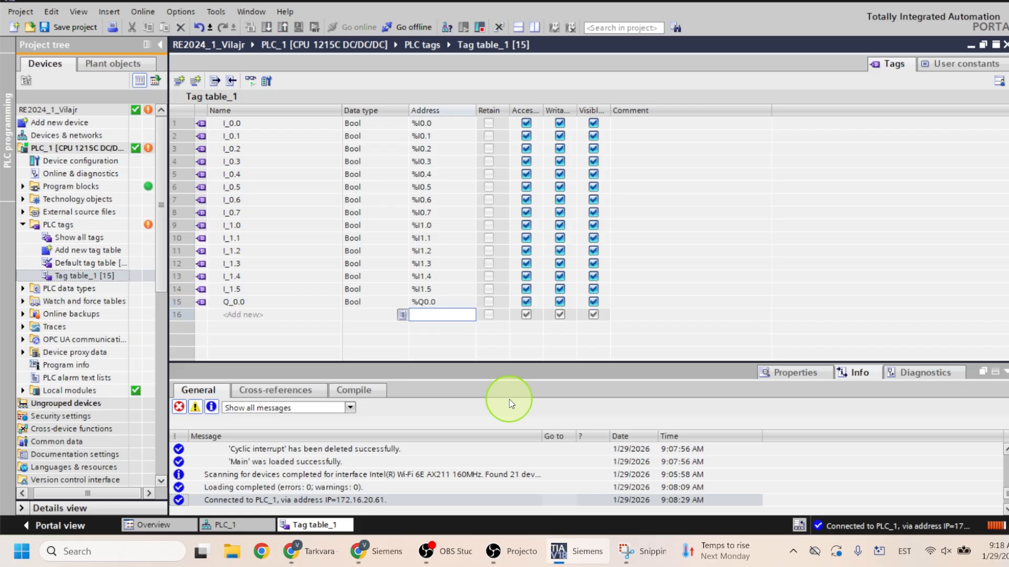
# Extend the Q_0.0 tag down the table to create consecutive output tags Q_0.1 through Q_0.7.
pyautogui.click(278, 300)
pyautogui.moveTo(343, 306); pyautogui.dragTo(337, 378)
pyautogui.click(327, 340)
pyautogui.click(329, 393)
pyautogui.click(333, 382)
pyautogui.moveTo(341, 384); pyautogui.dragTo(337, 404)
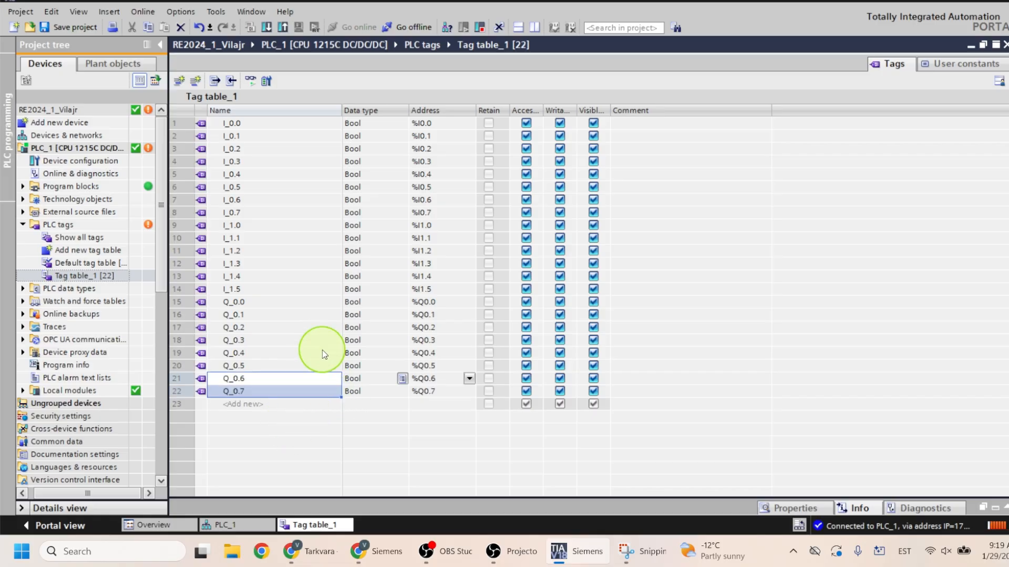
# Add a tag named Q1.0 below Q_0.7.
pyautogui.click(290, 405)
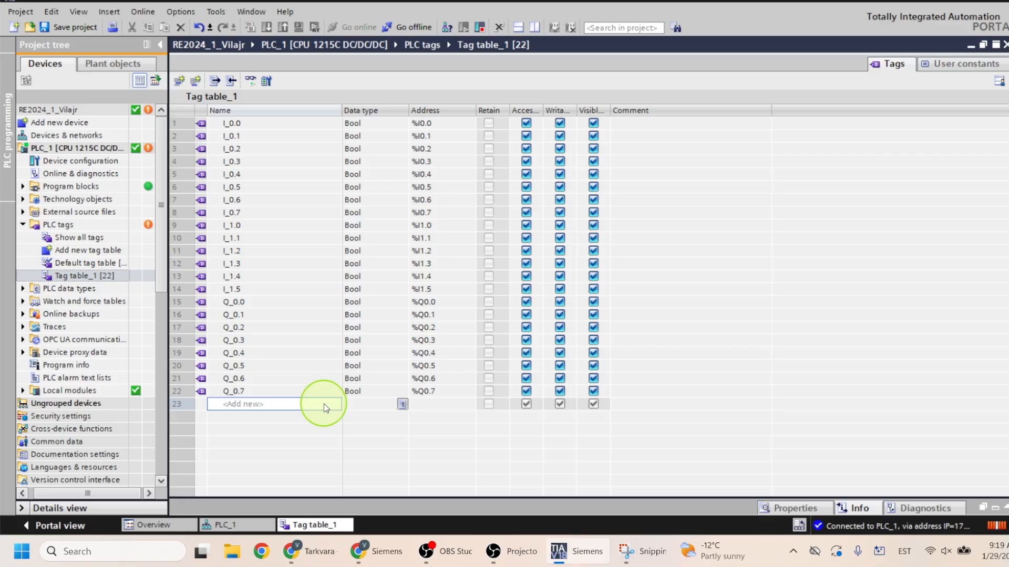
pyautogui.write('Q')
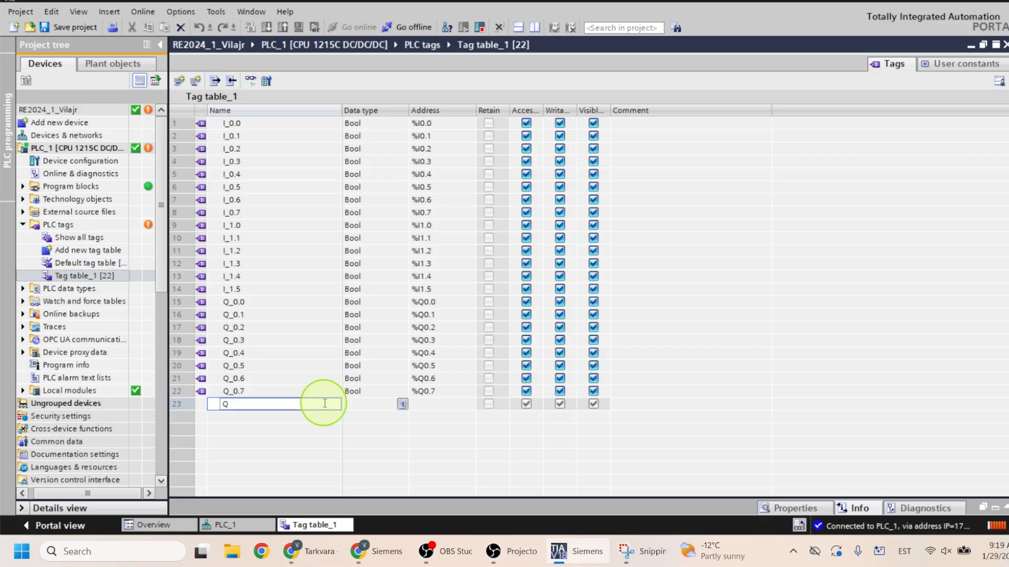
pyautogui.write('1.0')
pyautogui.press('Return')
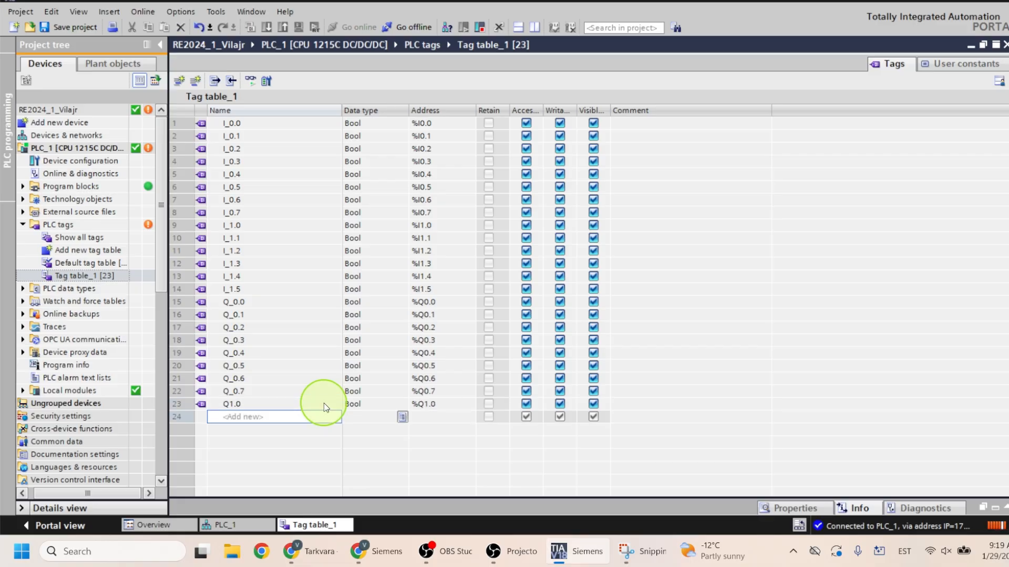
# Rename the Q1.0 tag as Q_1.0 and extend it by one row to create Q_1.1.
pyautogui.click(324, 402)
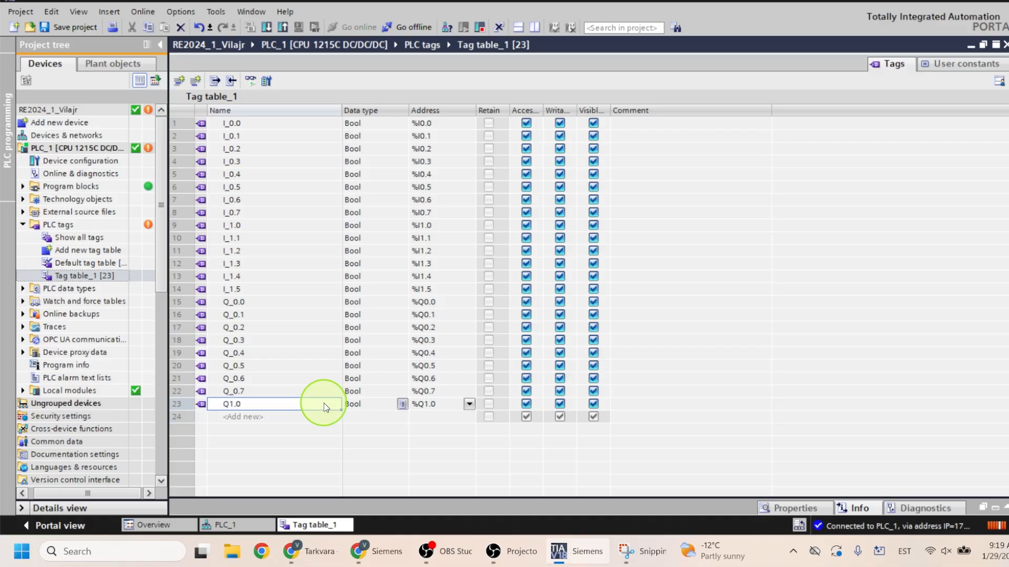
pyautogui.click(324, 402)
pyautogui.press('Left')
pyautogui.press('Left')
pyautogui.press('Left')
pyautogui.write('_')
pyautogui.press('Return')
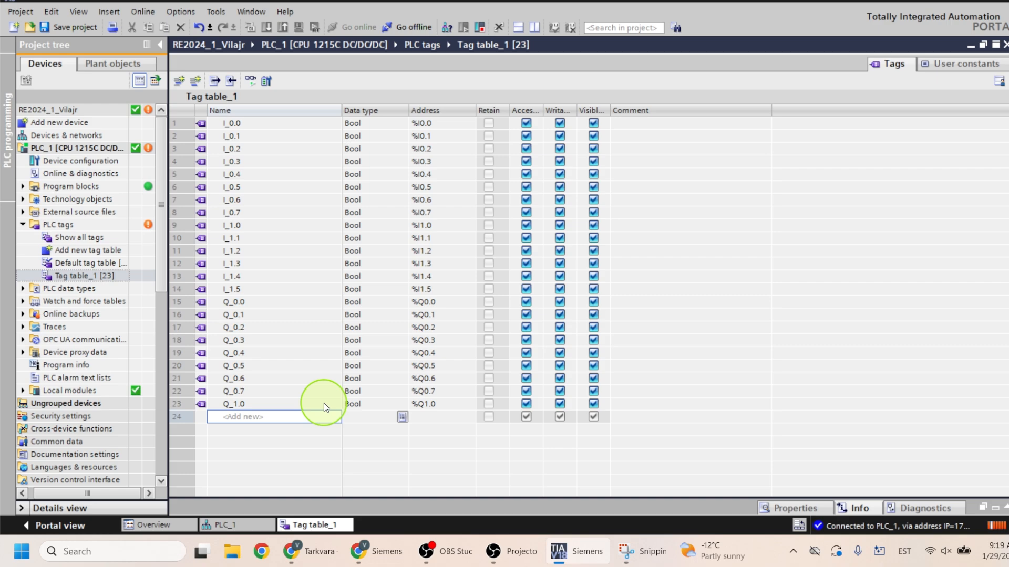
pyautogui.click(323, 402)
pyautogui.moveTo(339, 411); pyautogui.dragTo(338, 419)
# Check the input and output addresses of the PLC_1 modules in the device overview, then return to Tag table_1.
pyautogui.click(260, 525)
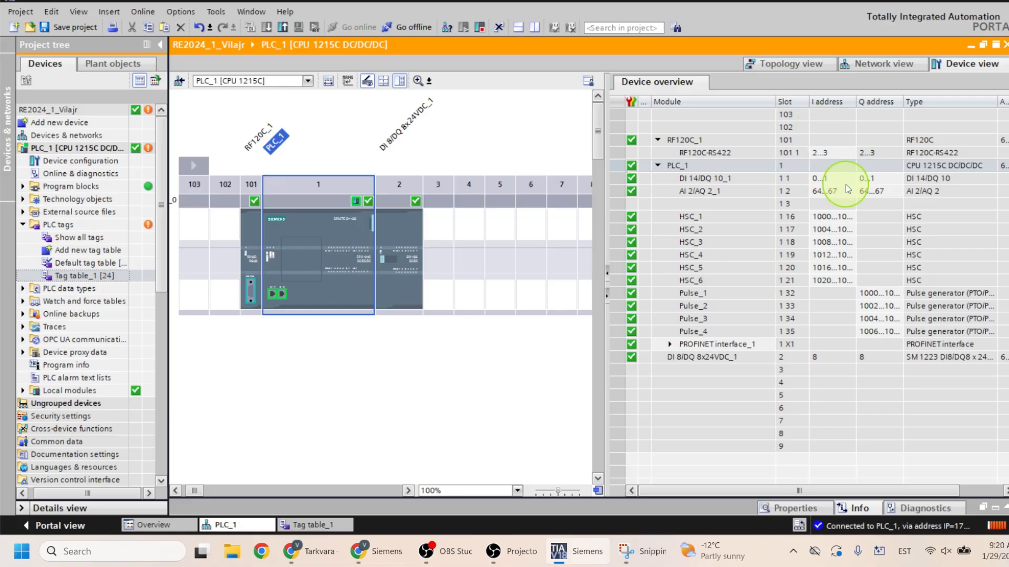
pyautogui.click(761, 178)
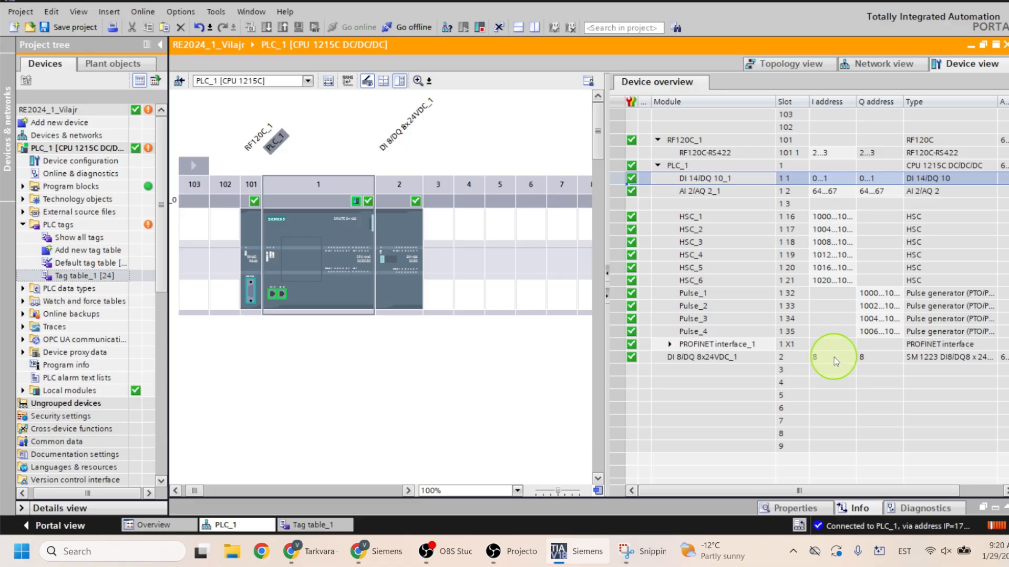
pyautogui.click(970, 46)
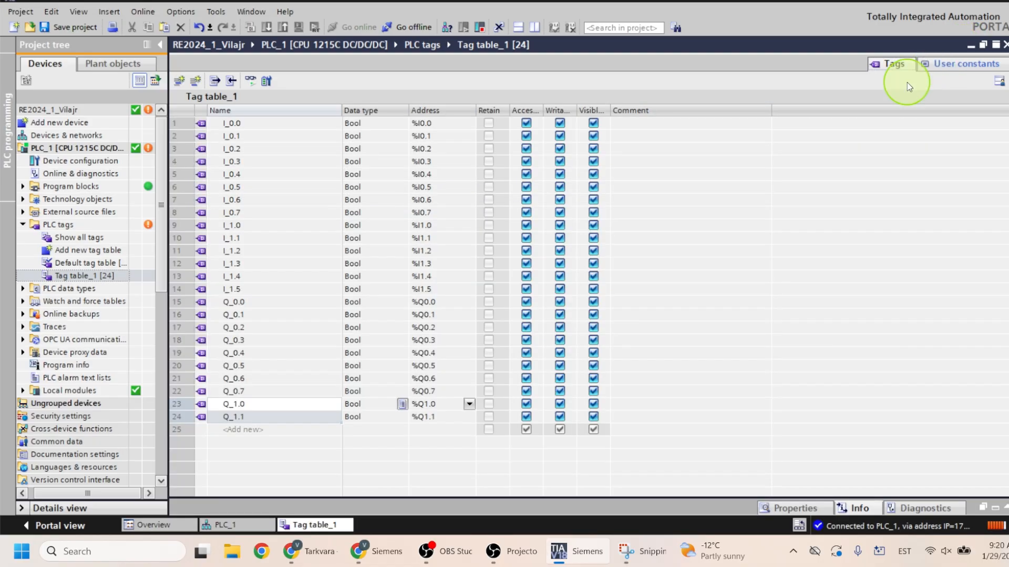
# Add a tag named PROGRAMMIVALIK below Q_1.1 with the data type Int.
pyautogui.click(299, 432)
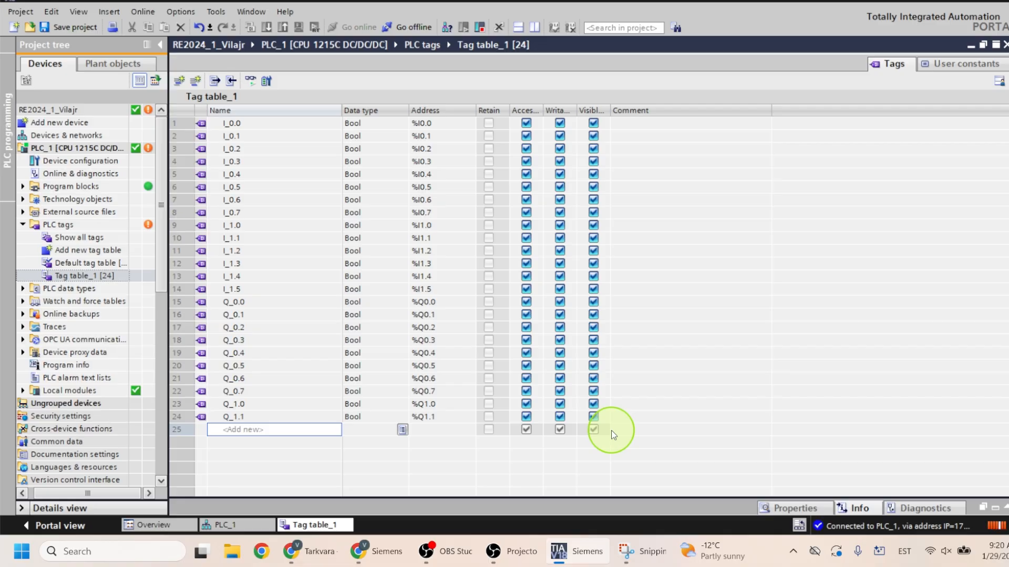
pyautogui.press('capslock')
pyautogui.write('PROGRAMMI')
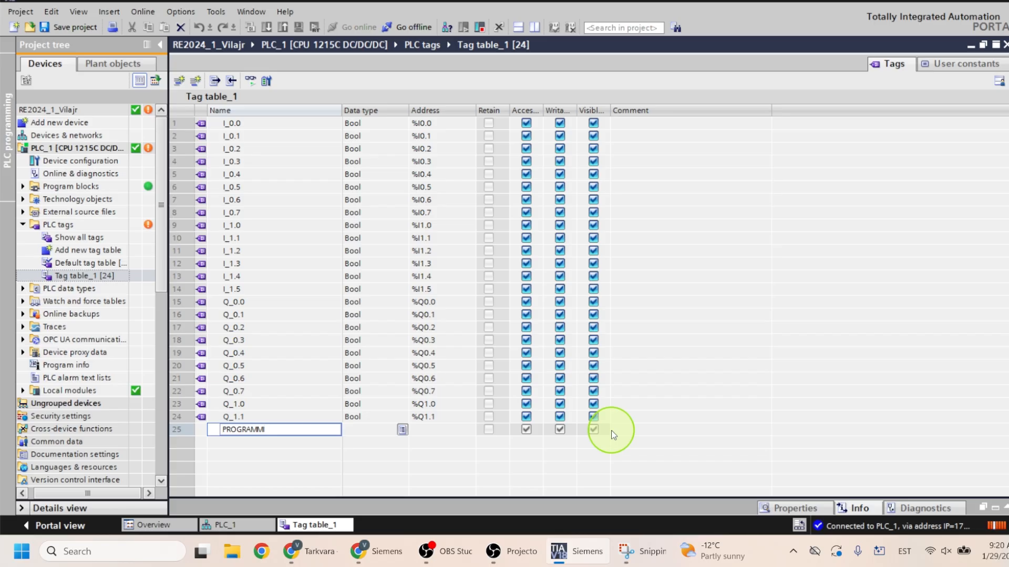
pyautogui.write('VALIK')
pyautogui.press('Return')
pyautogui.press('capslock')
pyautogui.write('int')
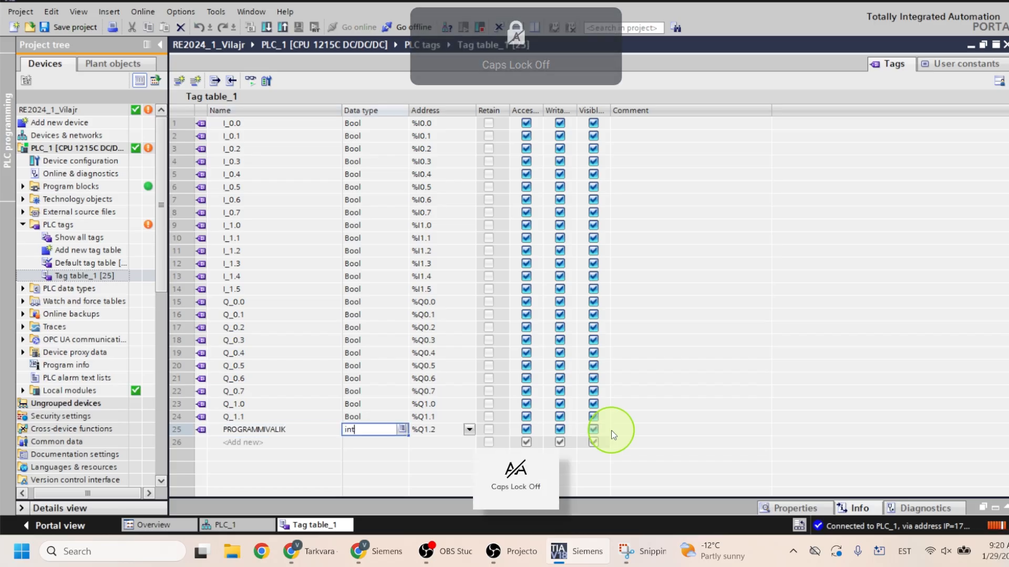
pyautogui.press('Return')
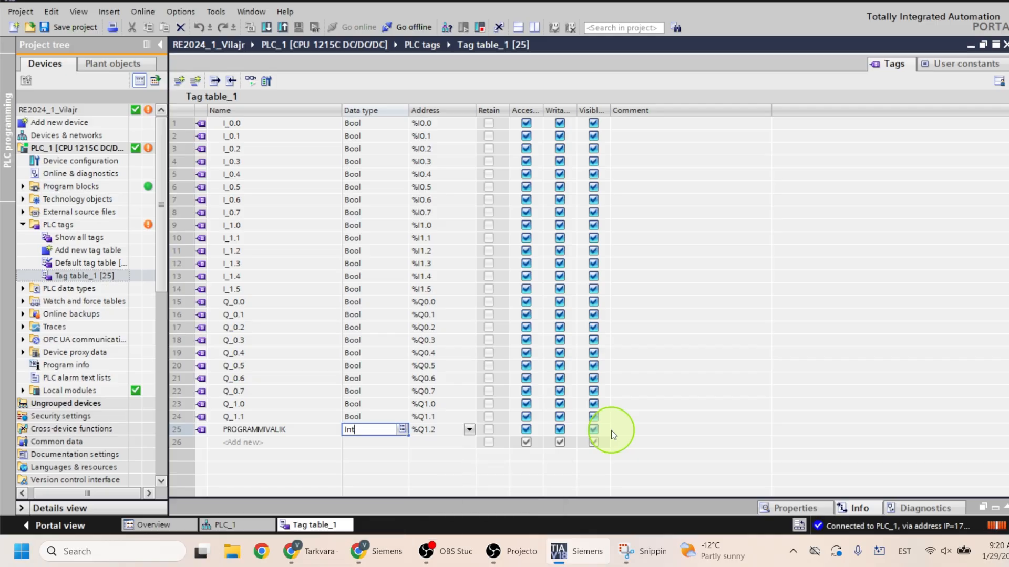
pyautogui.press('Return')
# Set the address of the PROGRAMMIVALIK tag to %MW100.
pyautogui.press('Right')
pyautogui.hotkey('shift', 'Left')
pyautogui.hotkey('shift', 'Left')
pyautogui.hotkey('shift', 'Left')
pyautogui.hotkey('shift', 'Left')
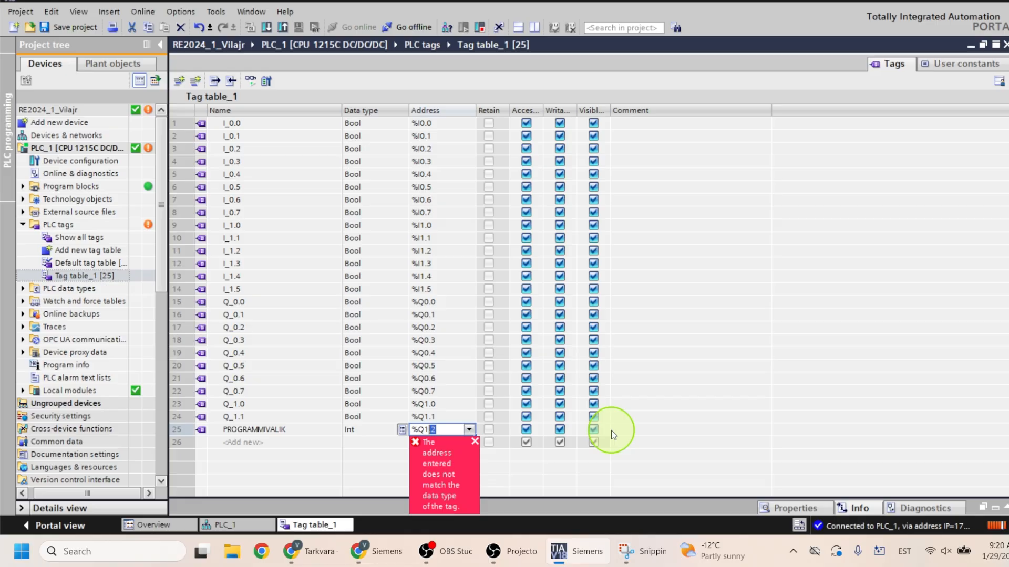
pyautogui.write('mw100')
pyautogui.press('Return')
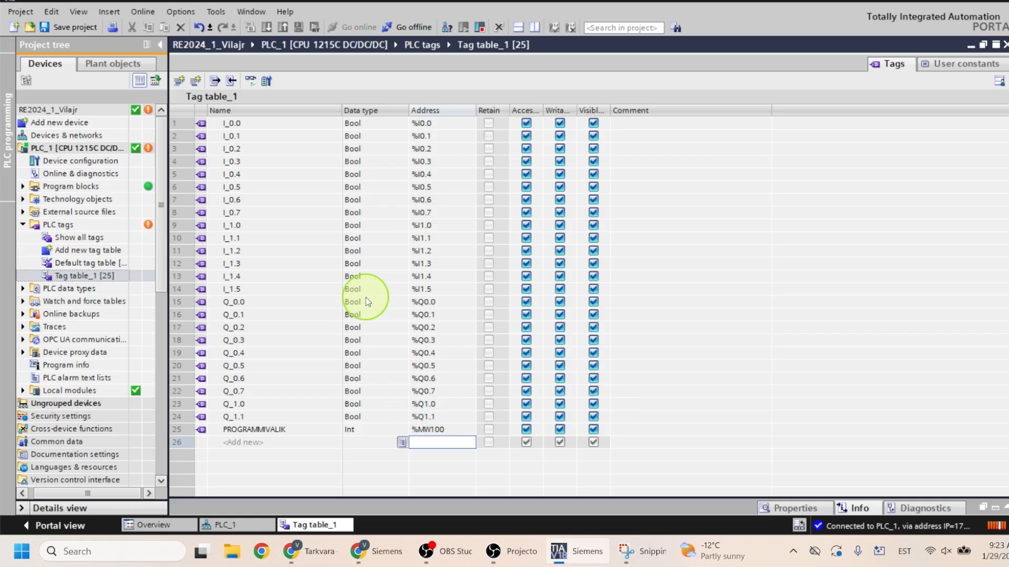
# Show all PLC tags of PLC_1, sort them by address and review the combined list.
pyautogui.doubleClick(82, 243)
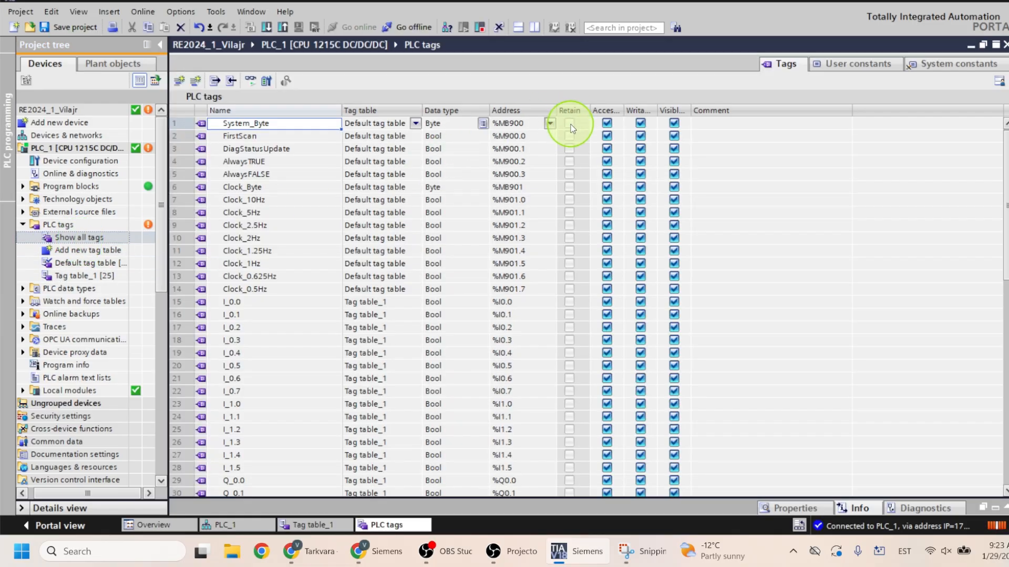
pyautogui.click(523, 111)
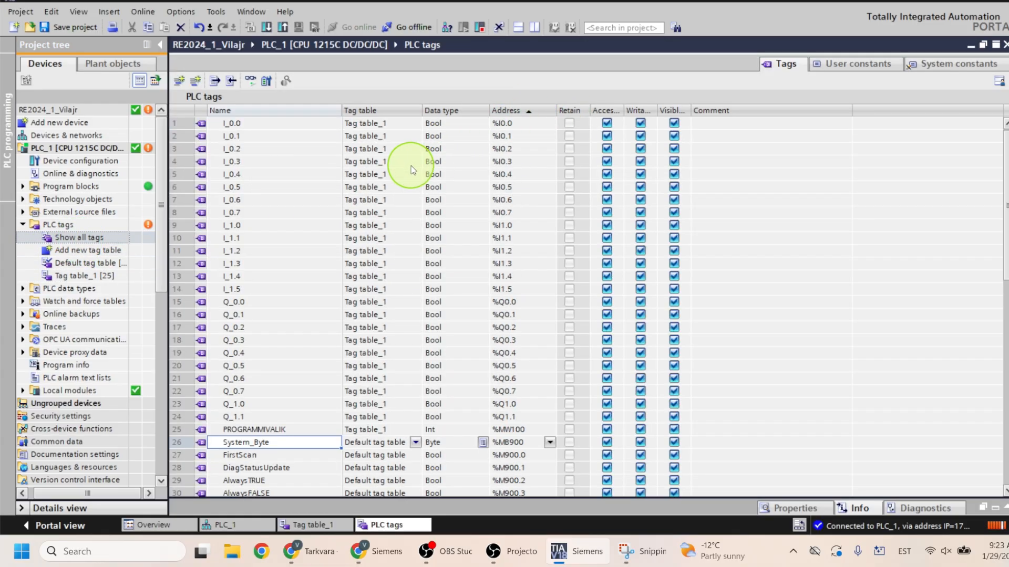
pyautogui.scroll(-6, 315, 160)
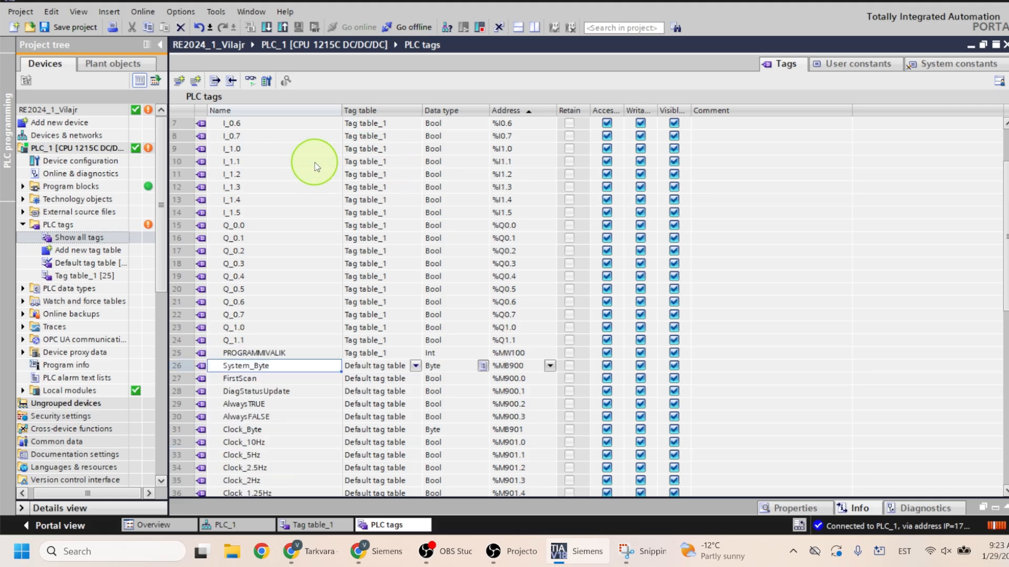
pyautogui.scroll(2, 316, 167)
pyautogui.scroll(-2, 315, 166)
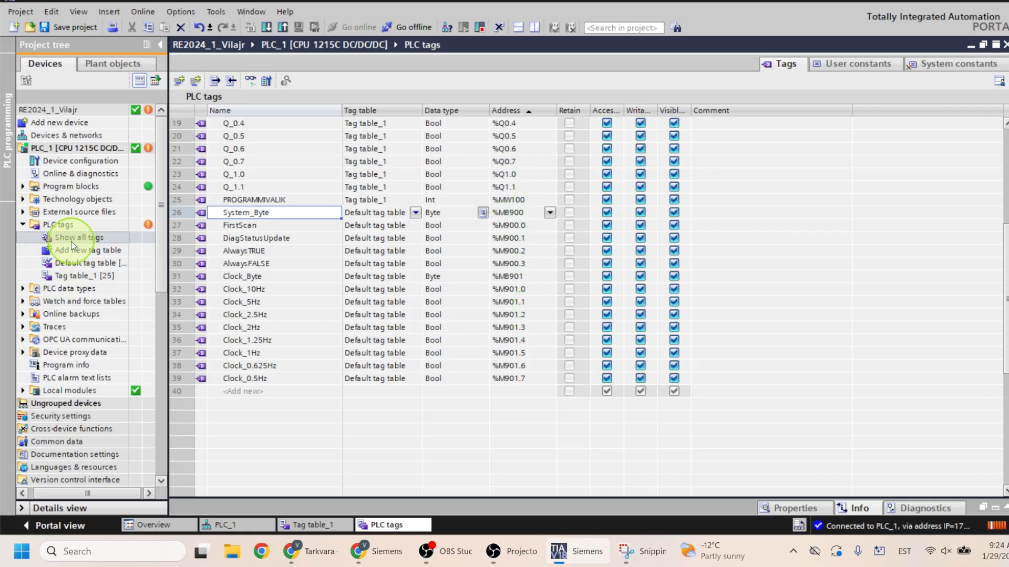
pyautogui.scroll(6, 441, 226)
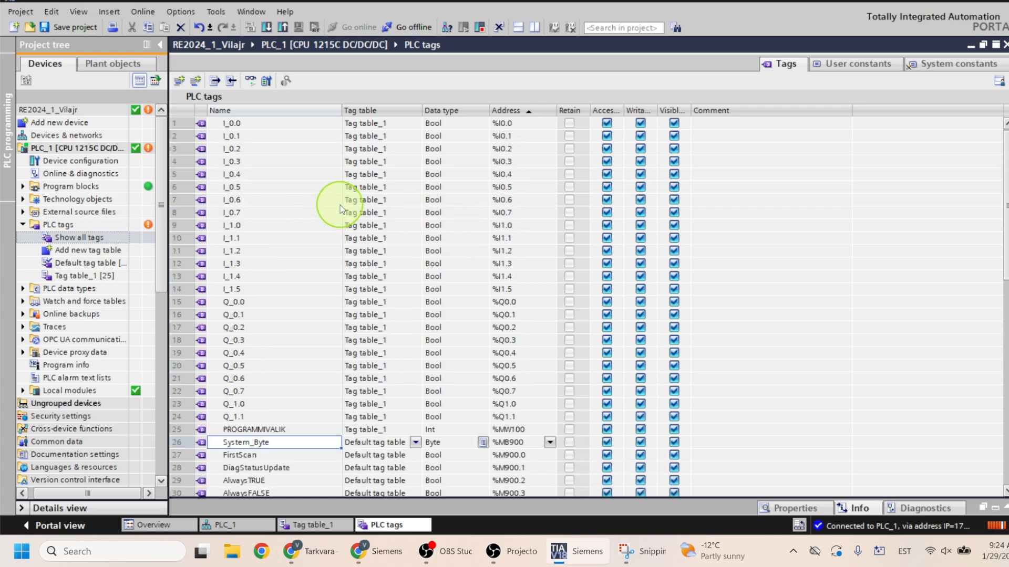
# Return to Tag table_1 and review the names and addresses of the output tags Q_0.0 and Q_0.1.
pyautogui.click(320, 525)
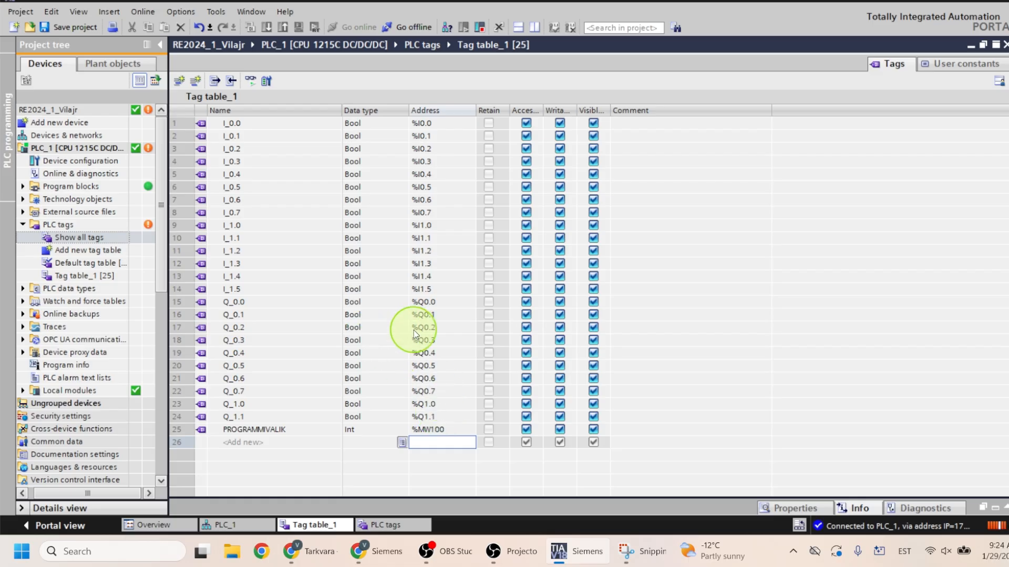
pyautogui.click(252, 301)
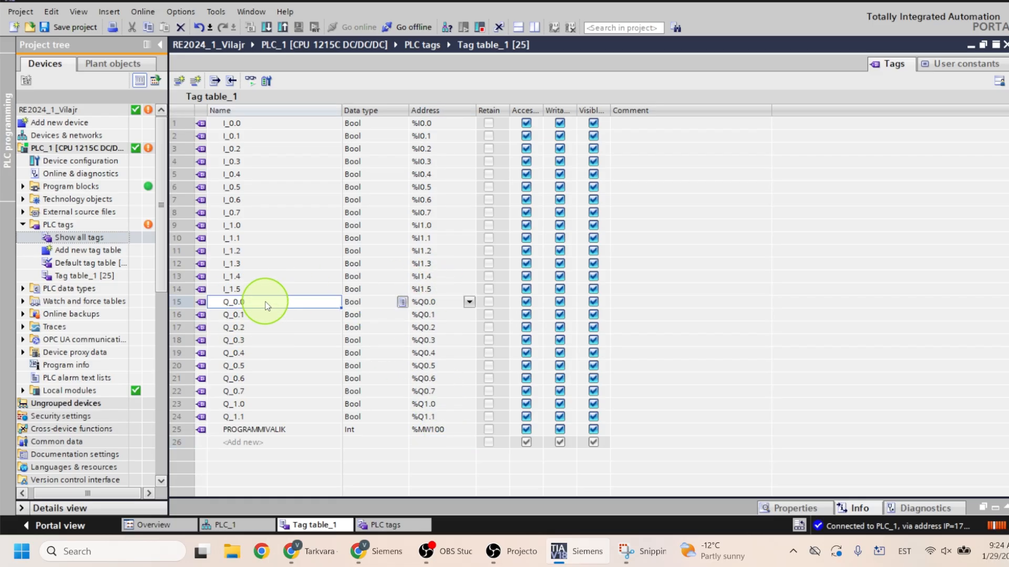
pyautogui.click(444, 304)
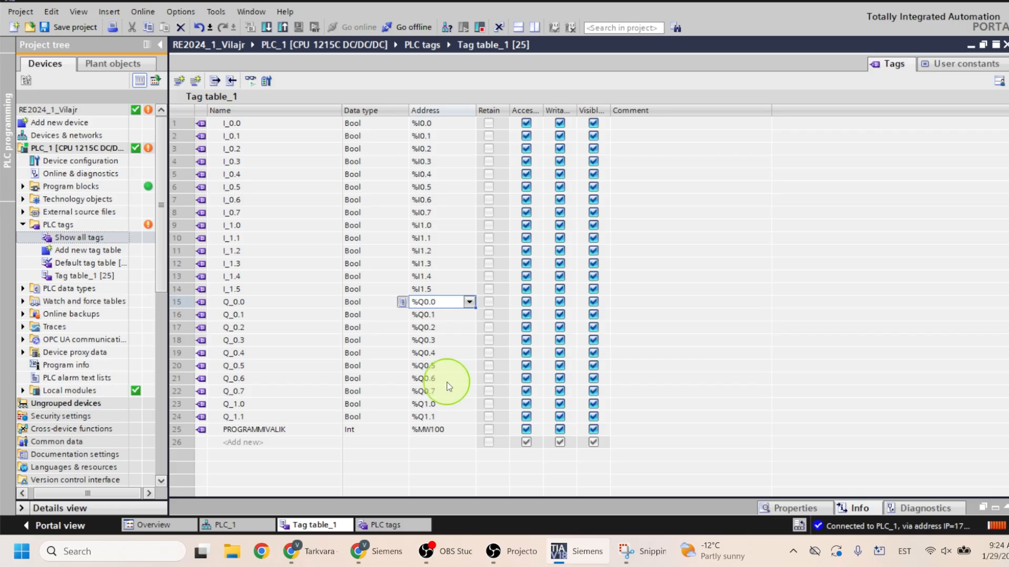
pyautogui.click(254, 315)
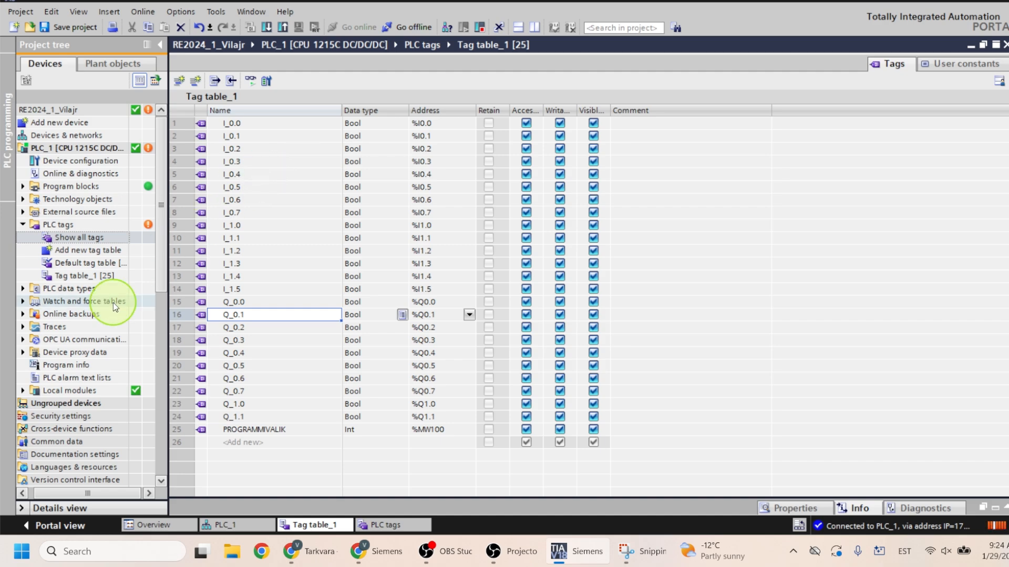
pyautogui.click(88, 274)
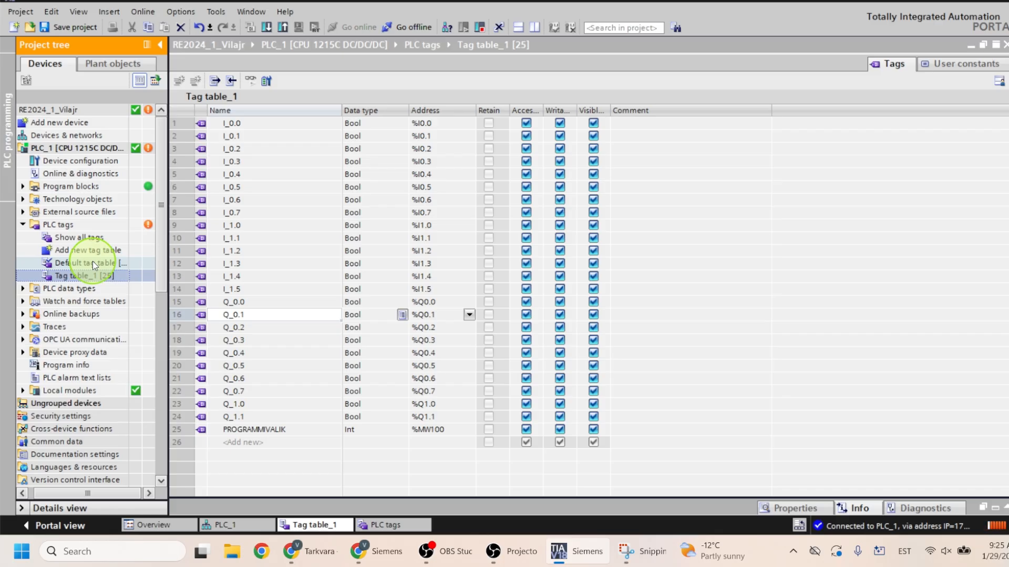
# Check the input addresses of the DI 14/DQ 10_1 and DI 8/DQ 8x24VDC_1 modules in PLC_1's device overview.
pyautogui.click(245, 526)
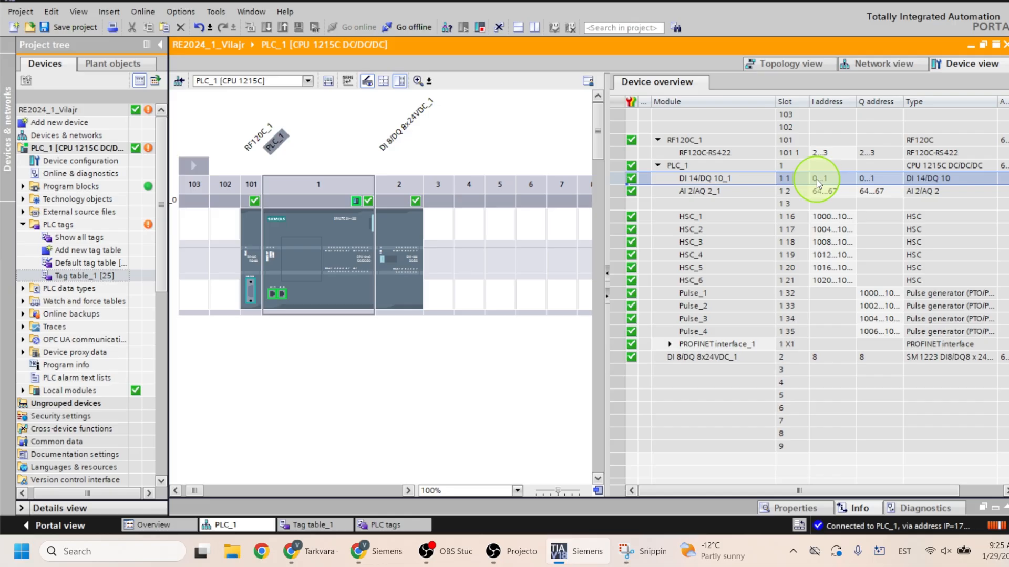
pyautogui.click(826, 184)
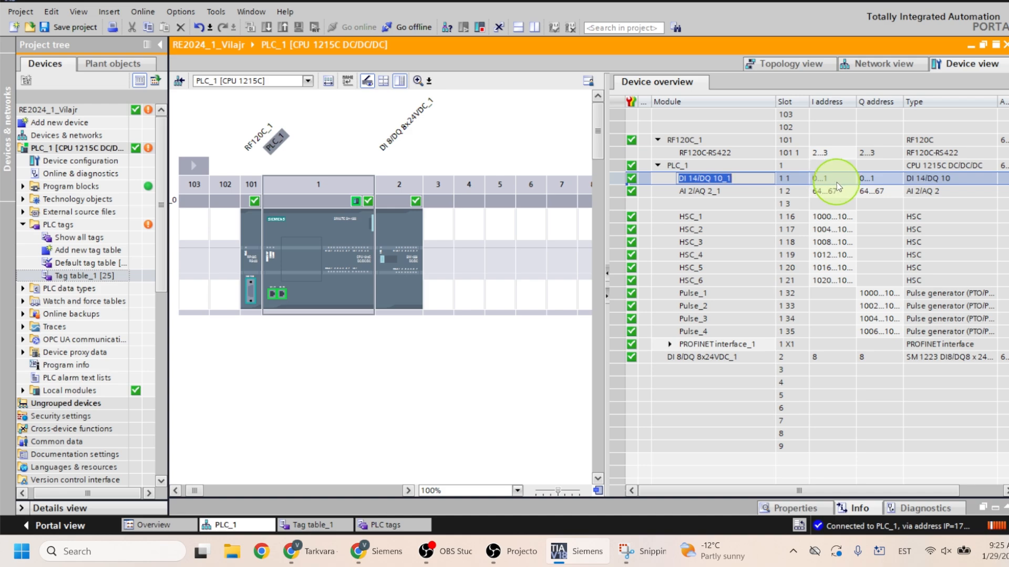
pyautogui.click(833, 358)
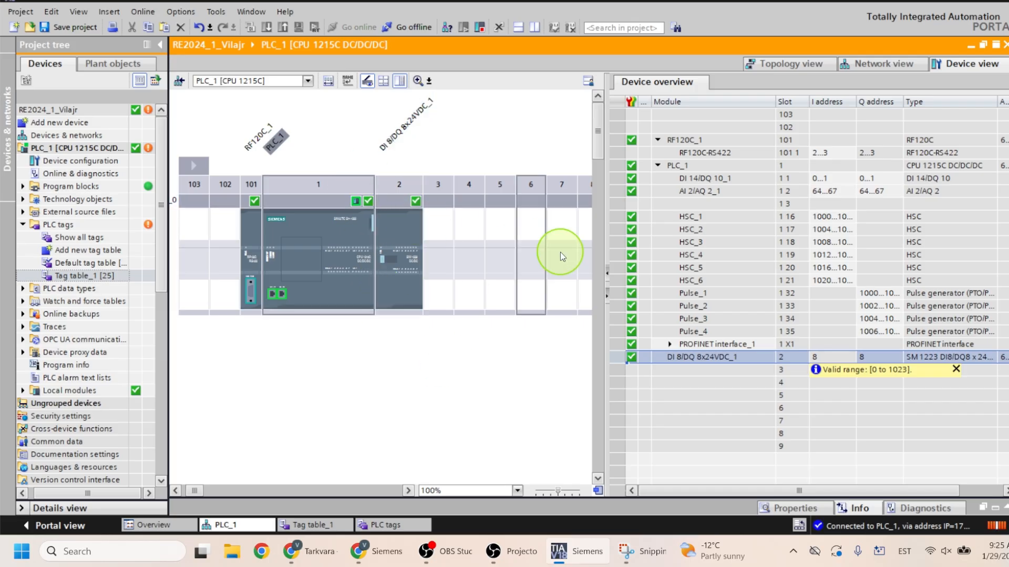